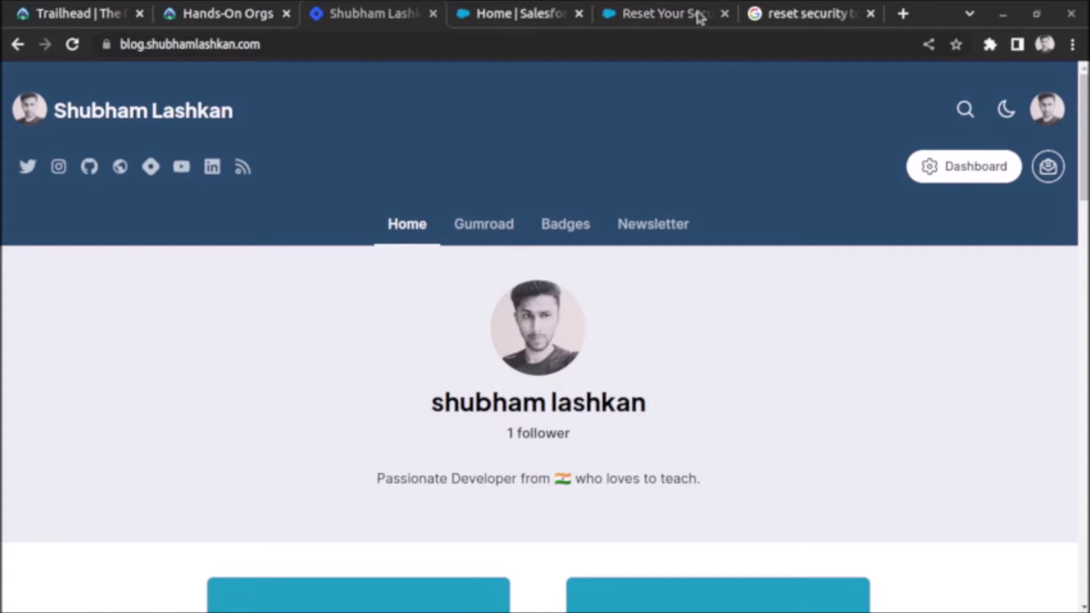
# Show the 'Reset Your Security Token' help article and highlight its personal-settings Reset search steps.
pyautogui.click(656, 14)
pyautogui.moveTo(400, 322); pyautogui.dragTo(660, 319)
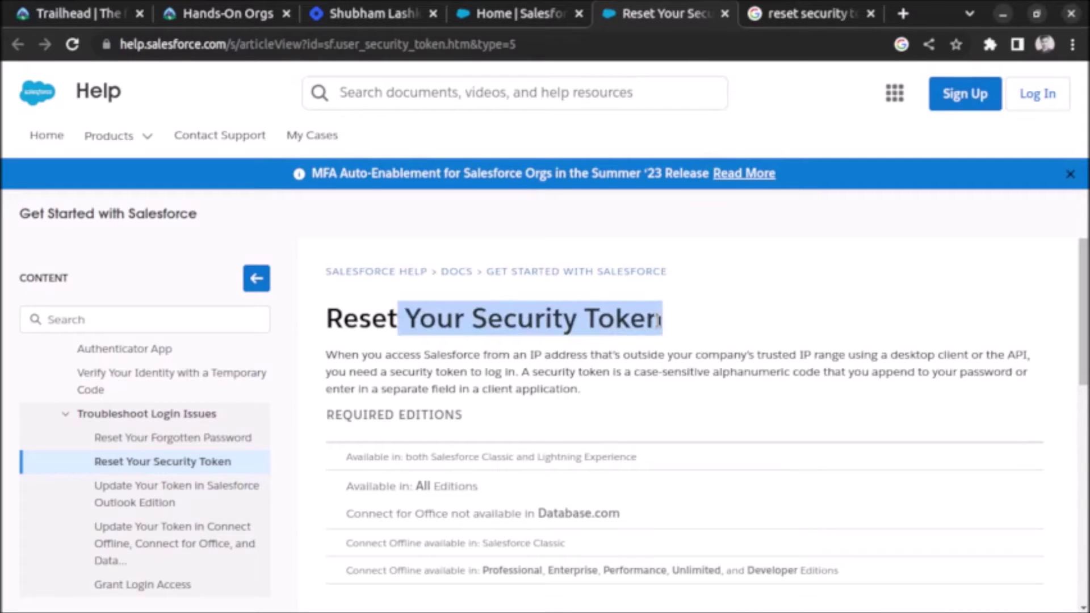
pyautogui.click(670, 357)
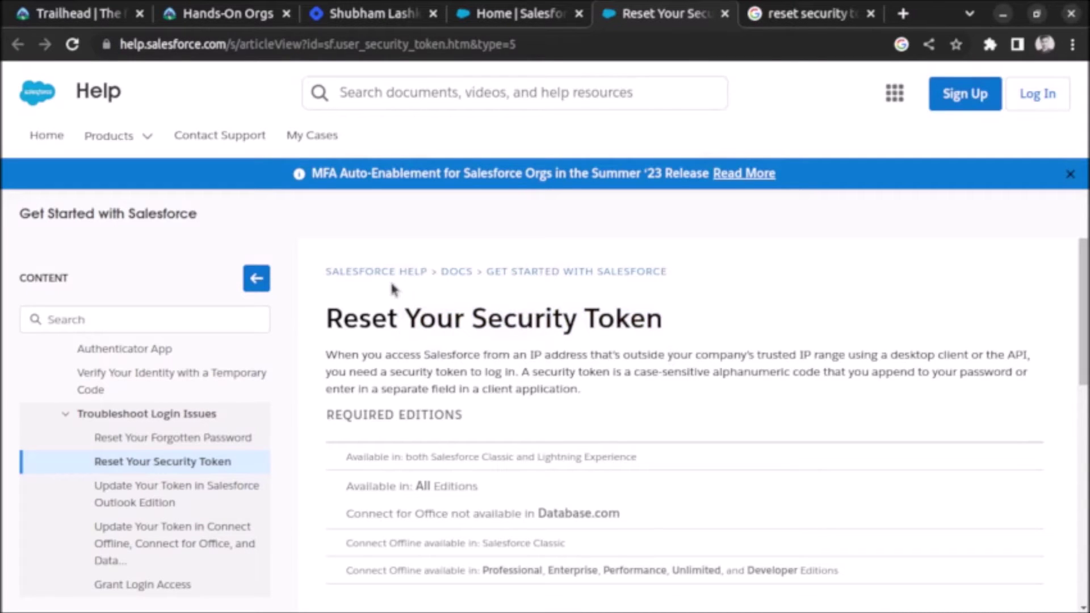
pyautogui.scroll(-5, 442, 303)
pyautogui.scroll(-3, 460, 341)
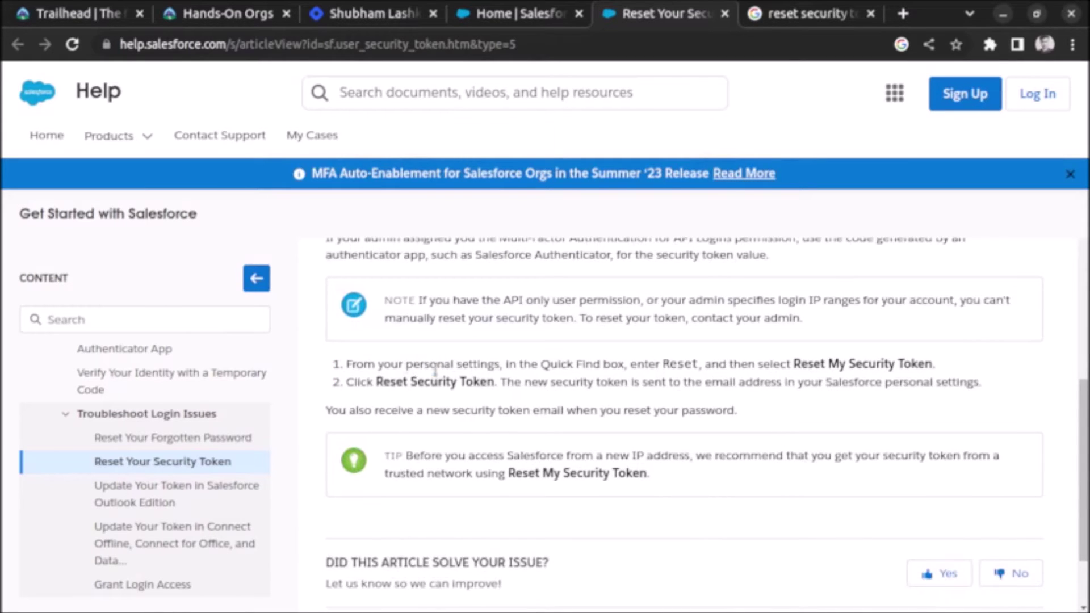
pyautogui.moveTo(406, 364); pyautogui.dragTo(470, 363)
pyautogui.moveTo(603, 364); pyautogui.dragTo(686, 366)
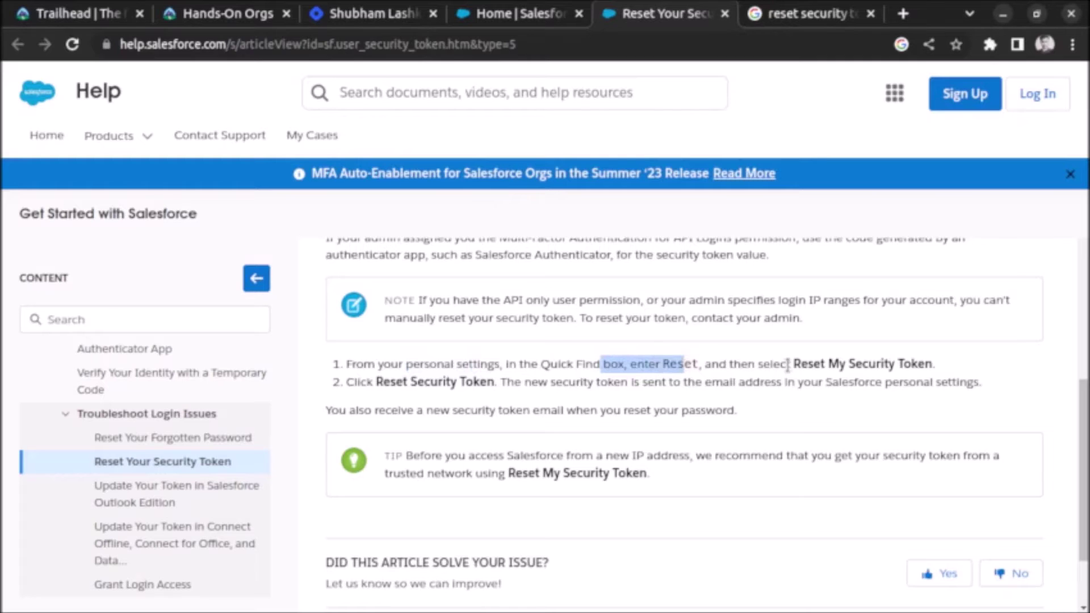
pyautogui.moveTo(792, 363); pyautogui.dragTo(937, 363)
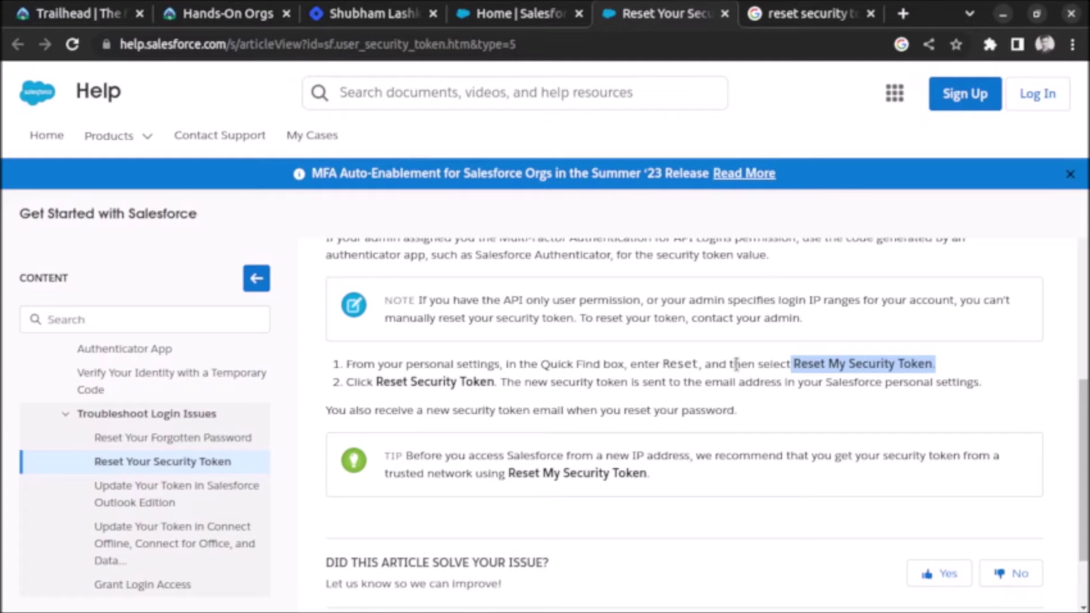
pyautogui.click(807, 375)
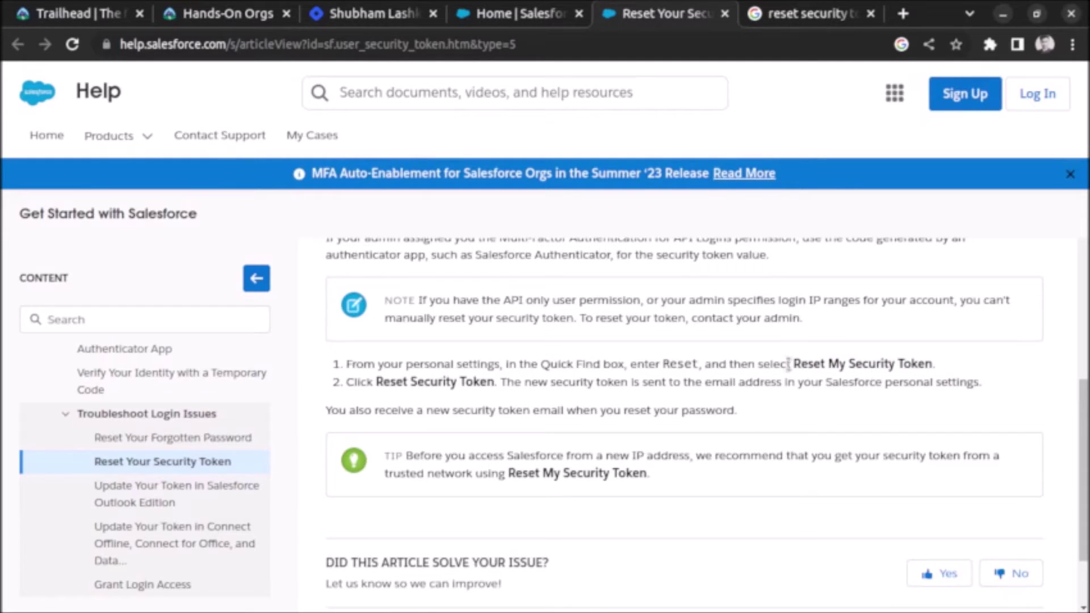
# Search personal settings Quick Find for 'reset' (no matches), then open Setup Home in a new tab.
pyautogui.click(525, 14)
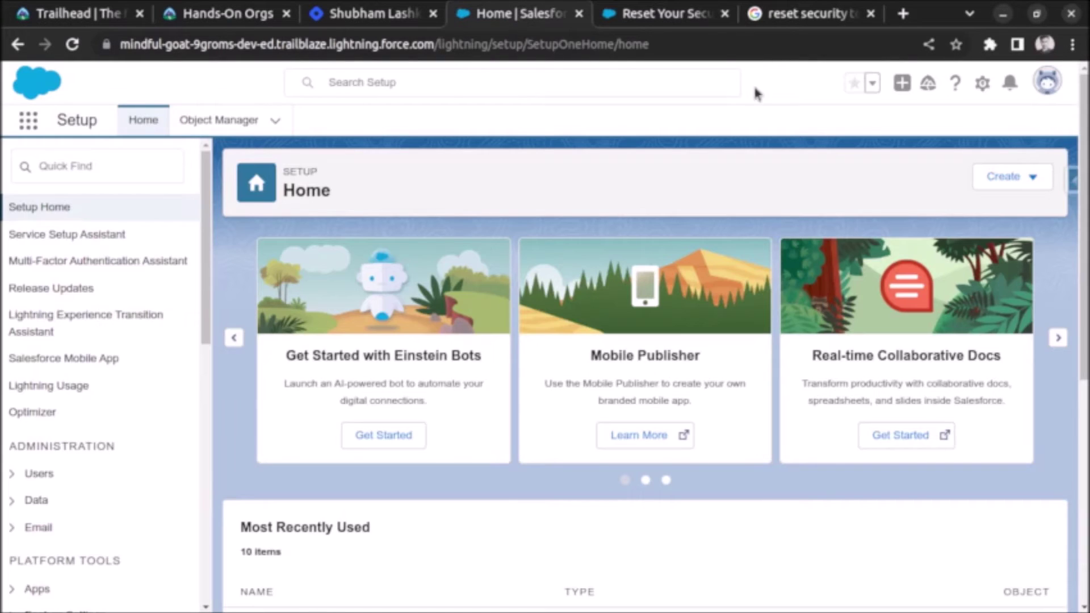
pyautogui.click(1048, 82)
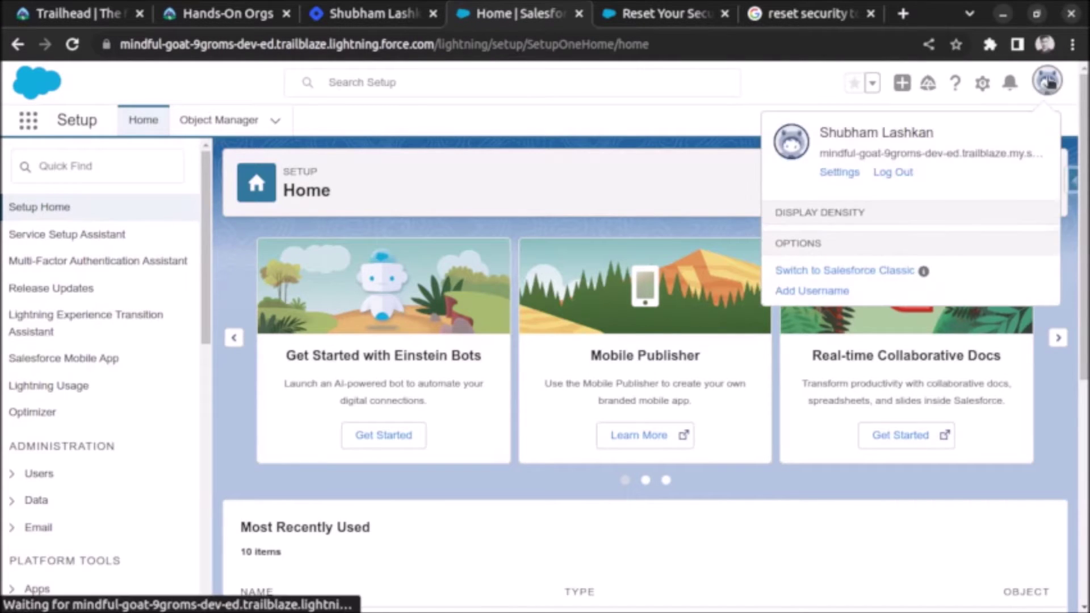
pyautogui.click(840, 172)
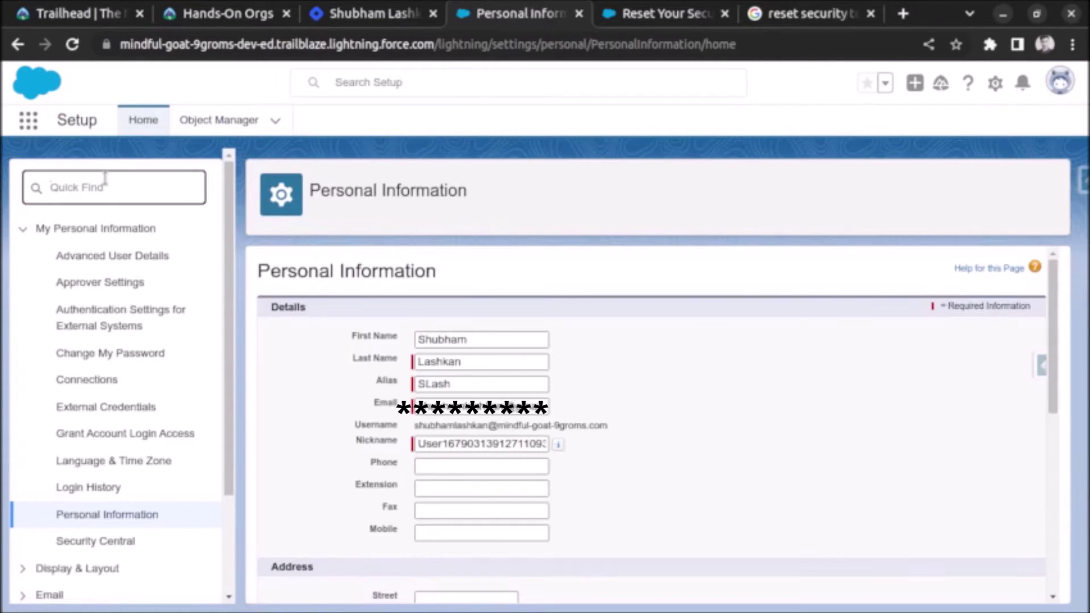
pyautogui.click(105, 186)
pyautogui.write('reset')
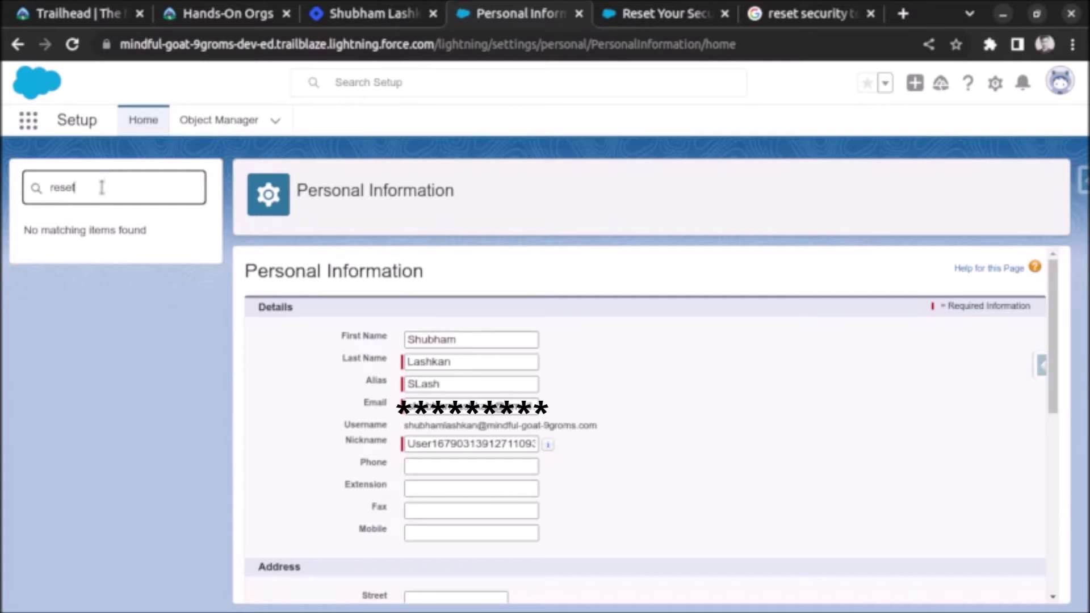
pyautogui.moveTo(102, 187); pyautogui.dragTo(51, 189)
pyautogui.click(997, 83)
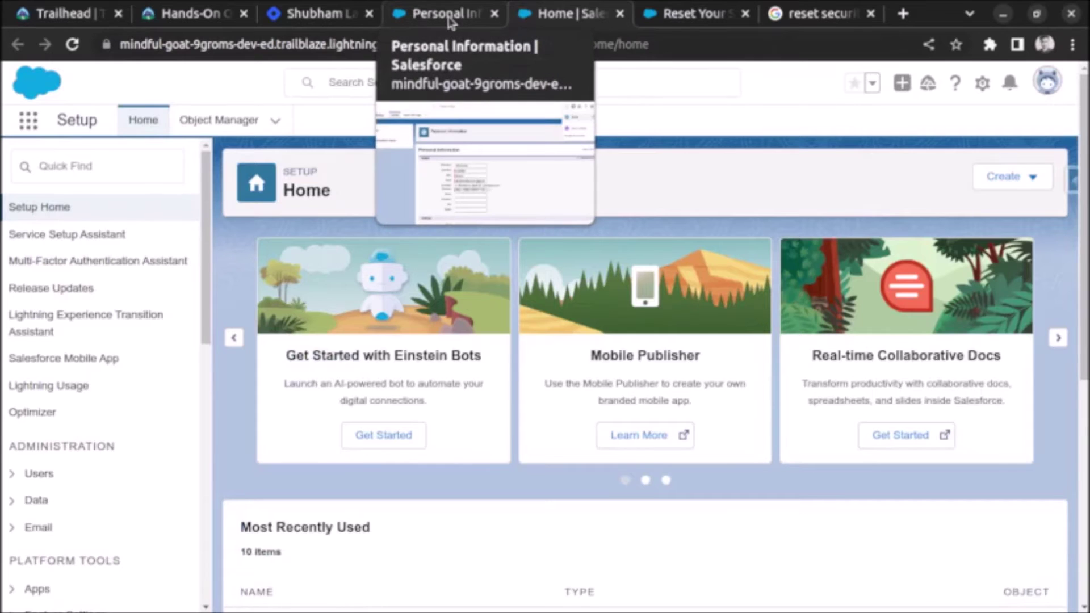
# Search Setup for 'profile', filter Profiles by S, and open System Administrator.
pyautogui.click(145, 171)
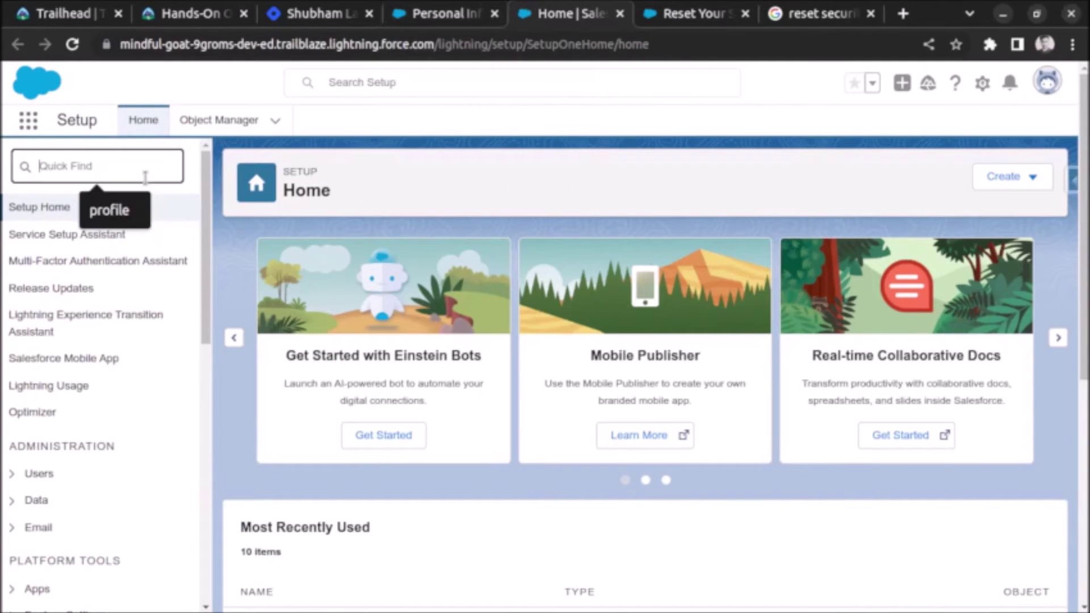
pyautogui.write('profile')
pyautogui.click(63, 234)
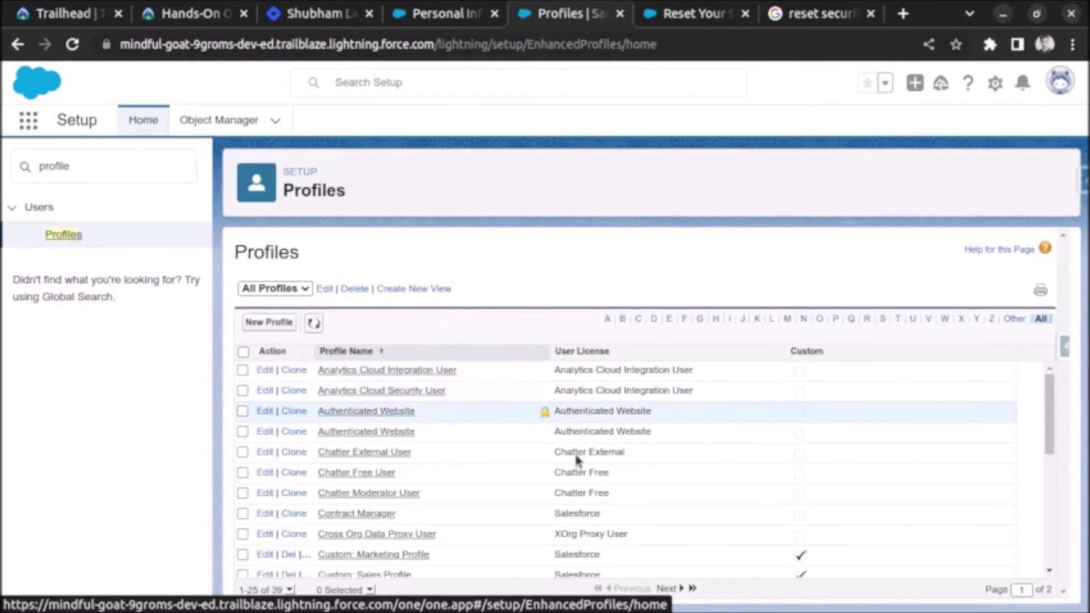
pyautogui.scroll(-3, 813, 418)
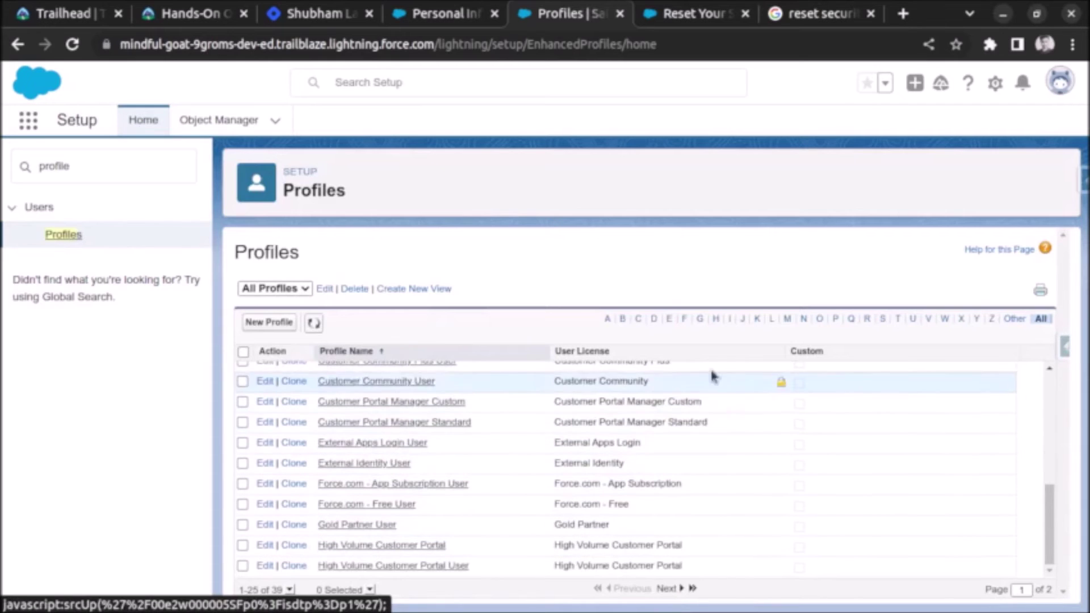
pyautogui.click(883, 319)
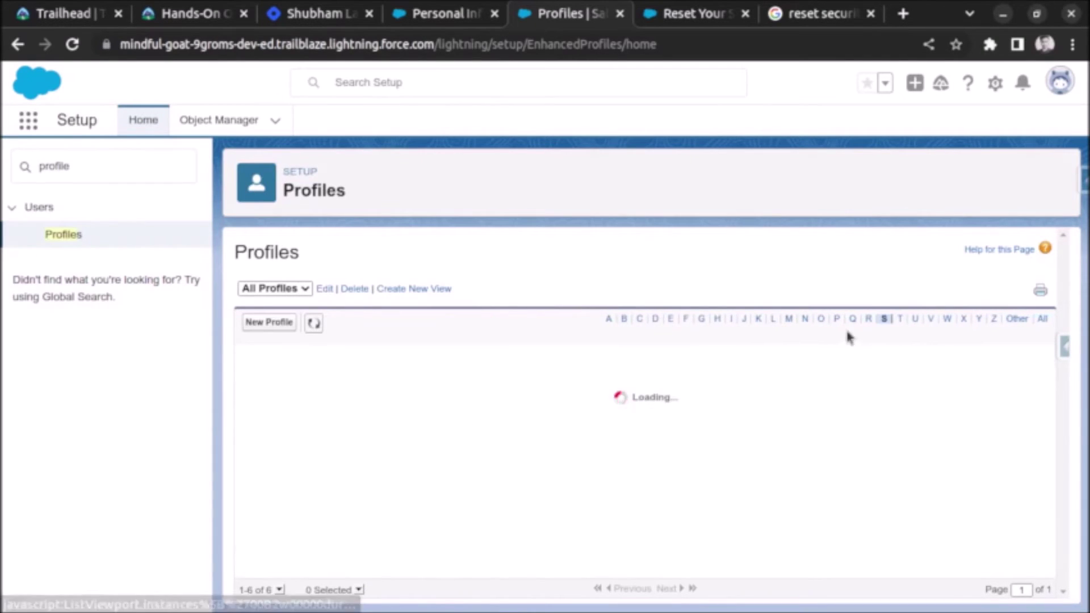
pyautogui.click(364, 473)
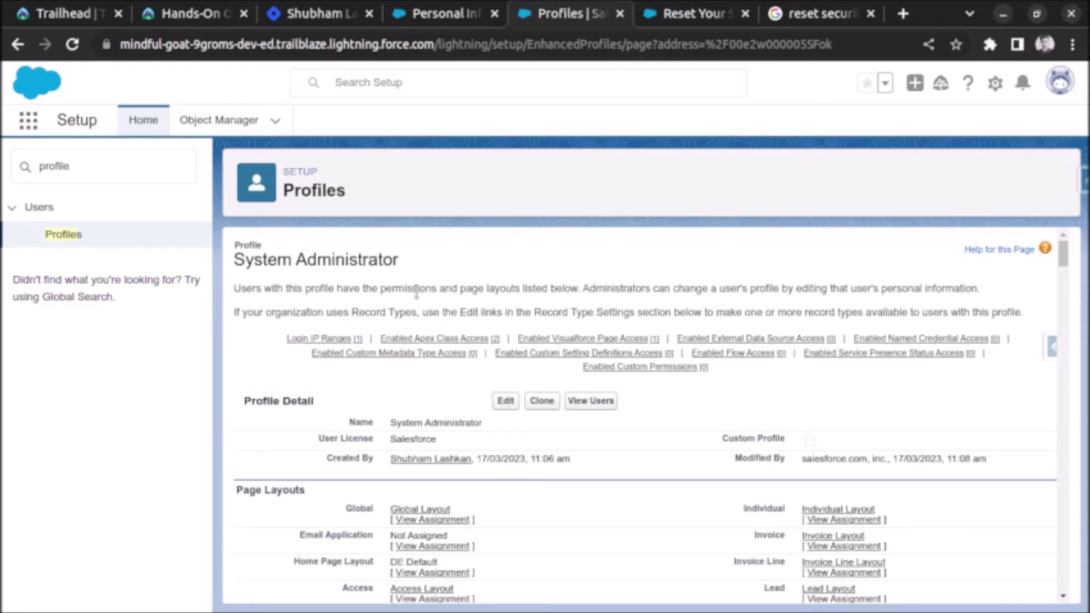
# In the profile's Login IP Ranges, delete the 0.0.0.0–255.255.255.255 range and confirm.
pyautogui.click(339, 339)
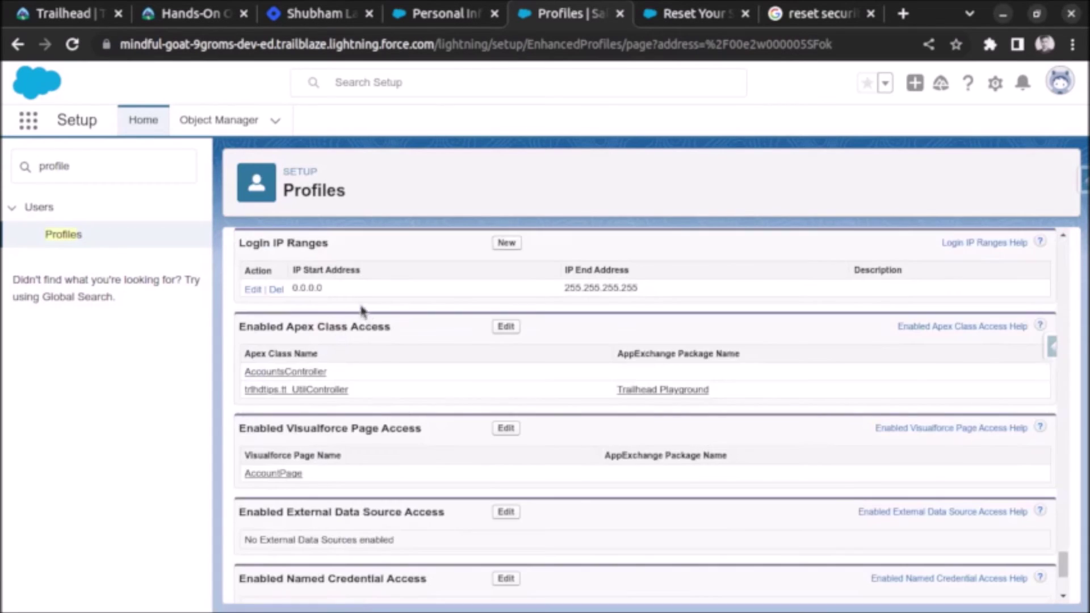
pyautogui.moveTo(283, 243); pyautogui.dragTo(324, 290)
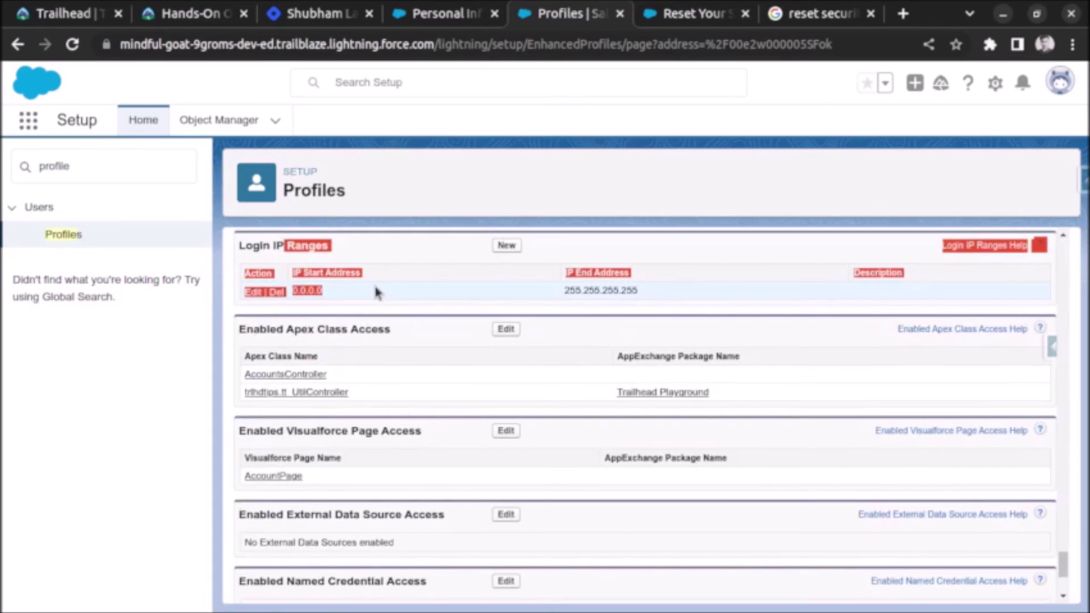
pyautogui.click(345, 277)
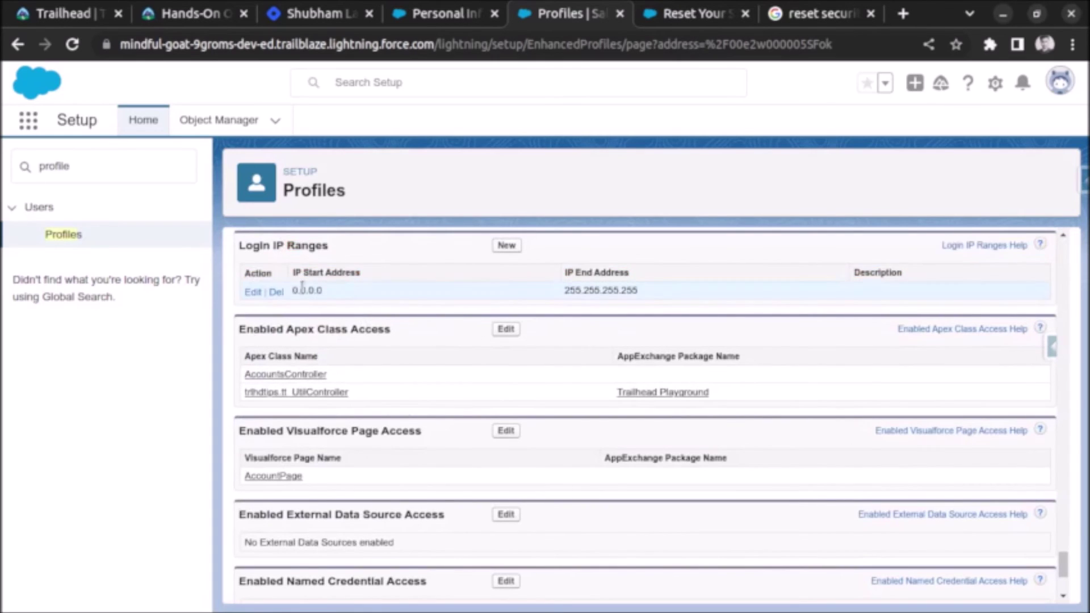
pyautogui.click(277, 292)
pyautogui.click(618, 372)
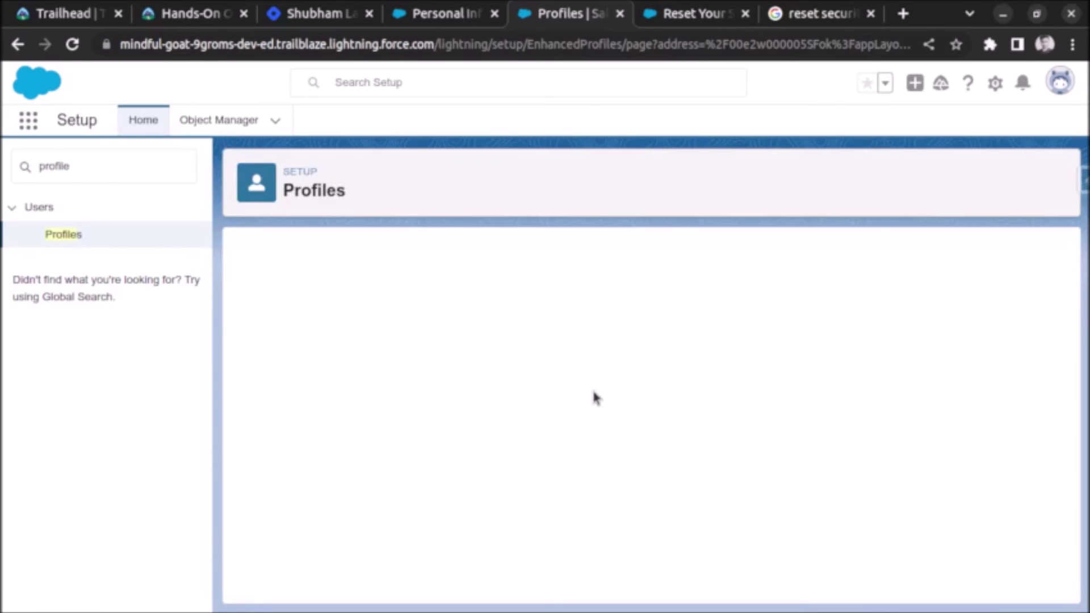
# Reload the Personal Information tab and search Quick Find for 'reset' to reveal Reset My Security Token.
pyautogui.click(447, 15)
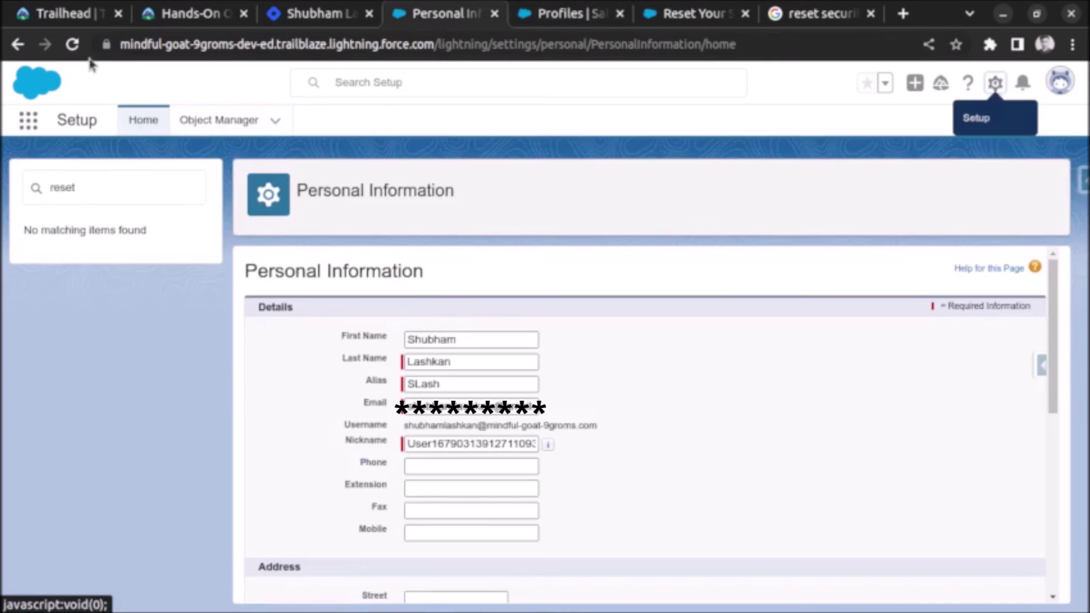
pyautogui.click(72, 44)
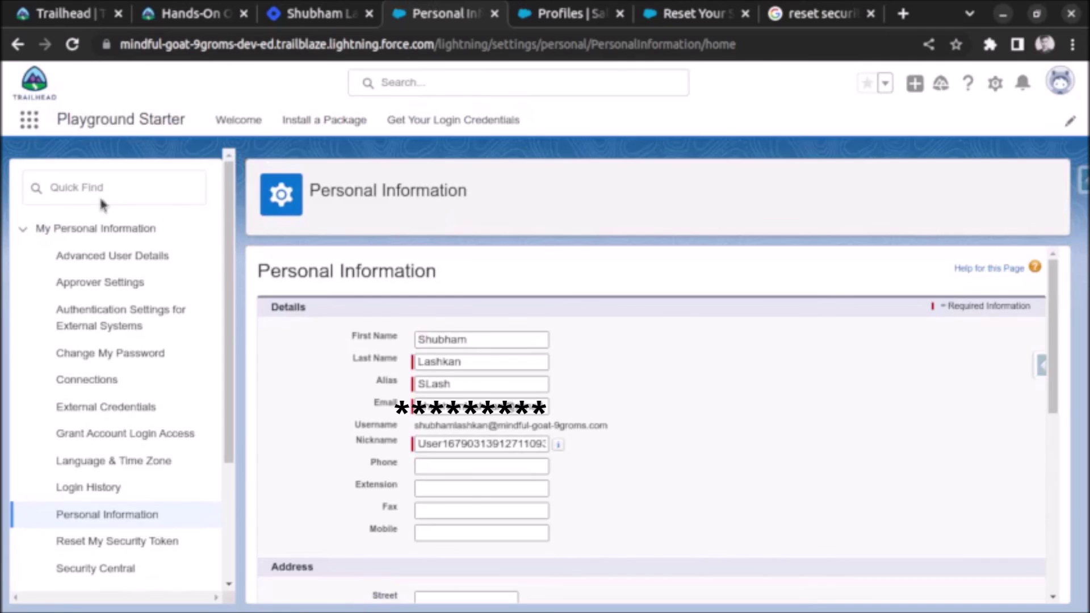
pyautogui.click(97, 189)
pyautogui.write('r')
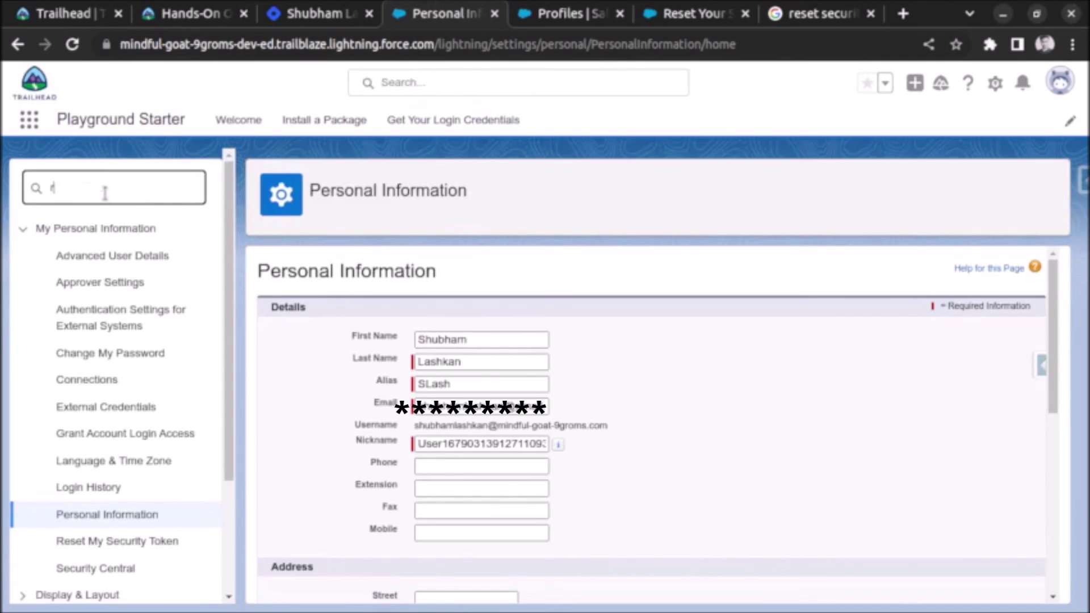
pyautogui.write('eset')
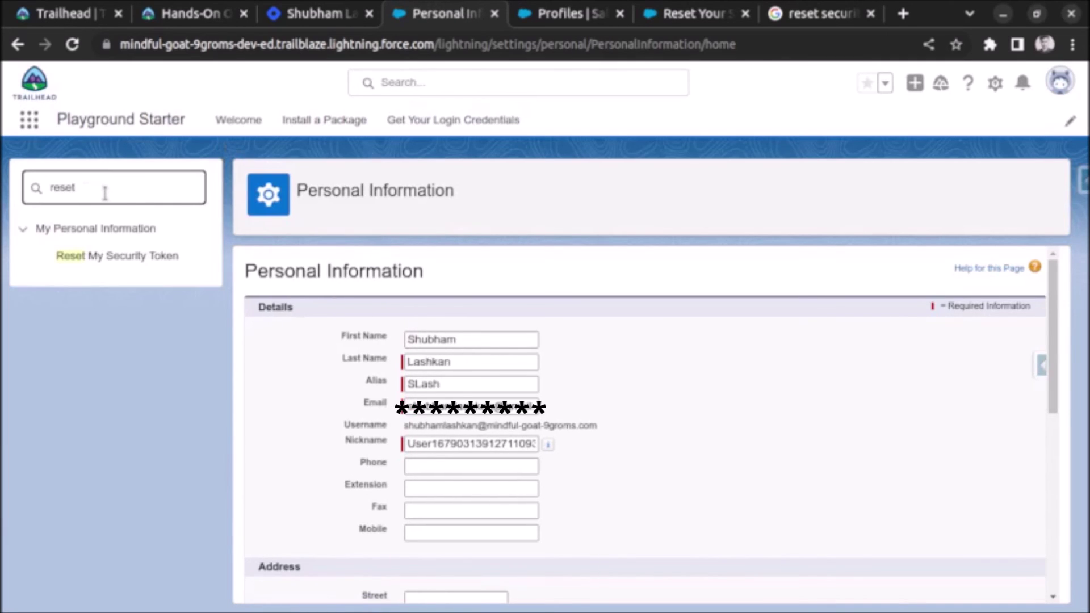